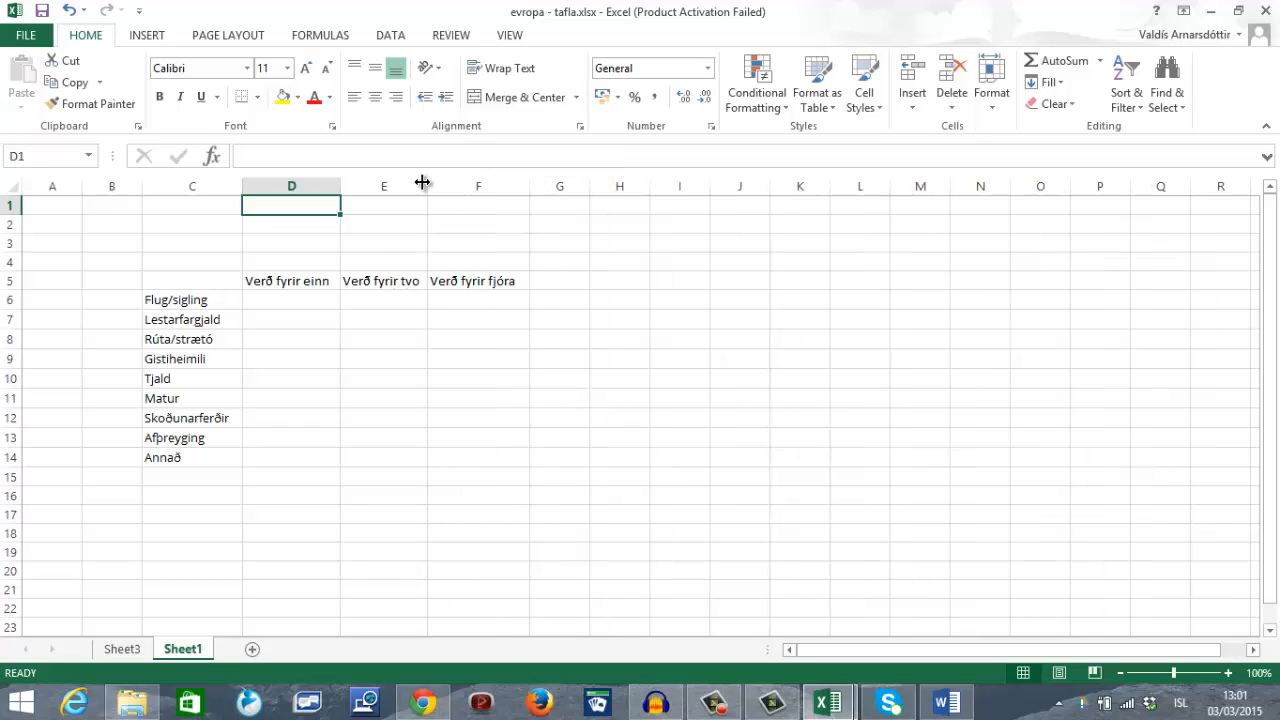
- Widen columns E and D slightly and centre the three price headings in D5, E5 and F5
left_click_drag(427, 182, 431, 185)
left_click_drag(342, 189, 342, 190)
left_click(279, 282)
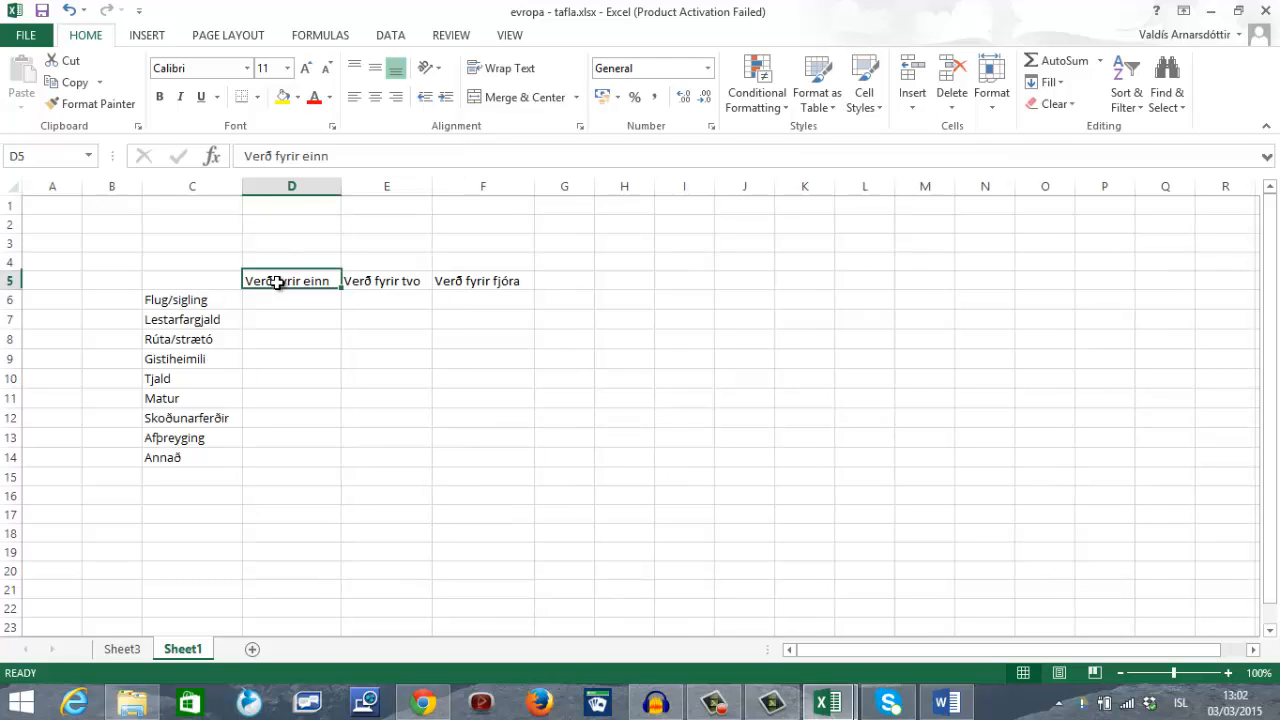
left_click(374, 100)
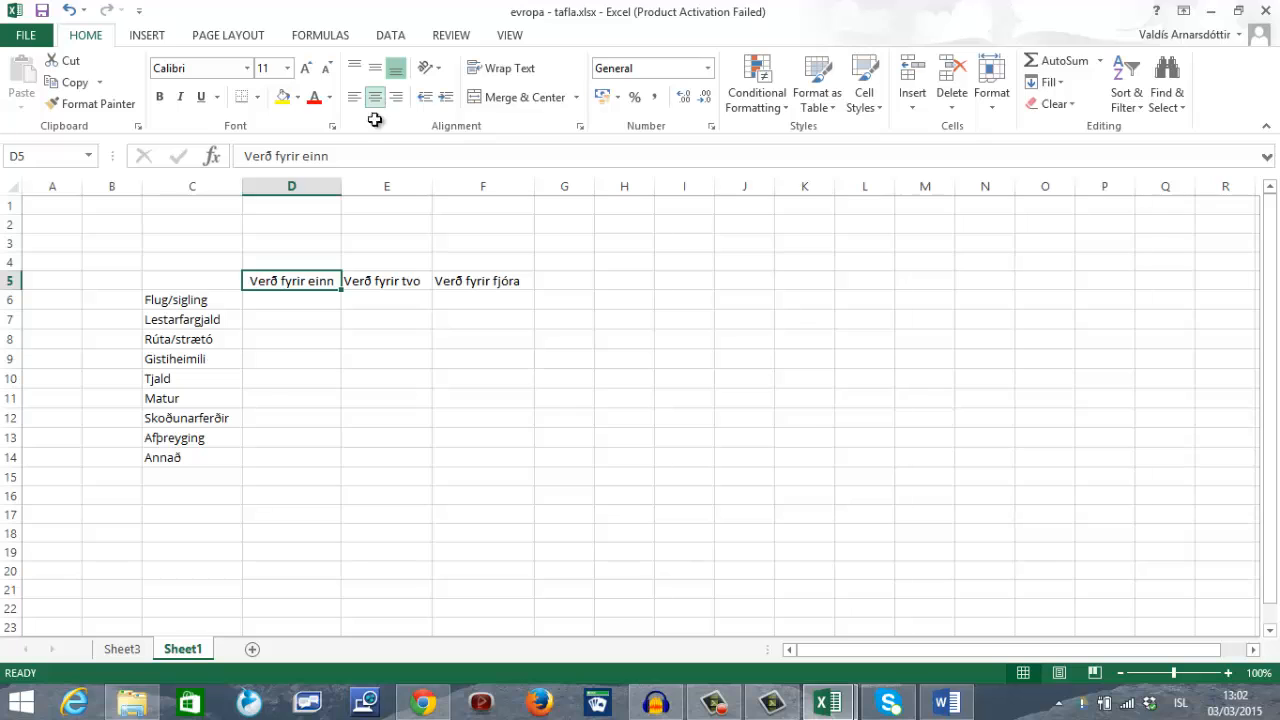
left_click(391, 279)
left_click(374, 100)
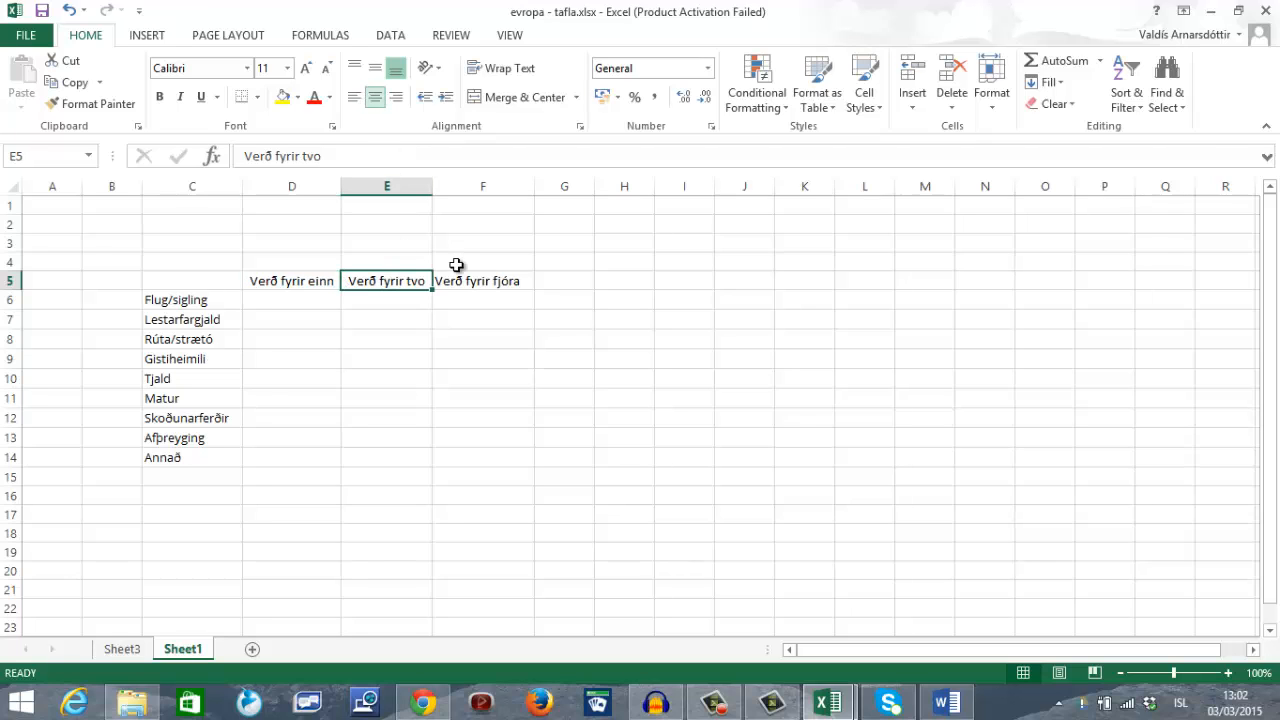
left_click(463, 282)
left_click(375, 100)
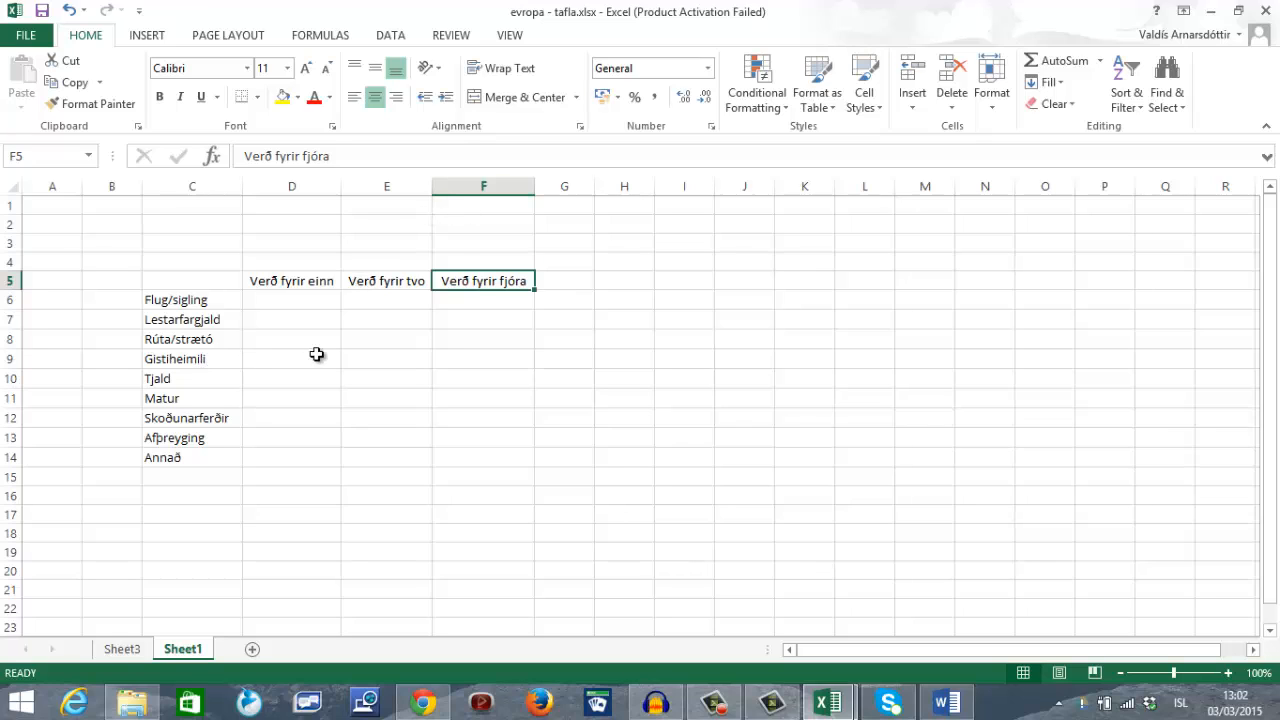
- Enter 45000 in D6 as the one-person price for Flug/sigling
left_click(265, 301)
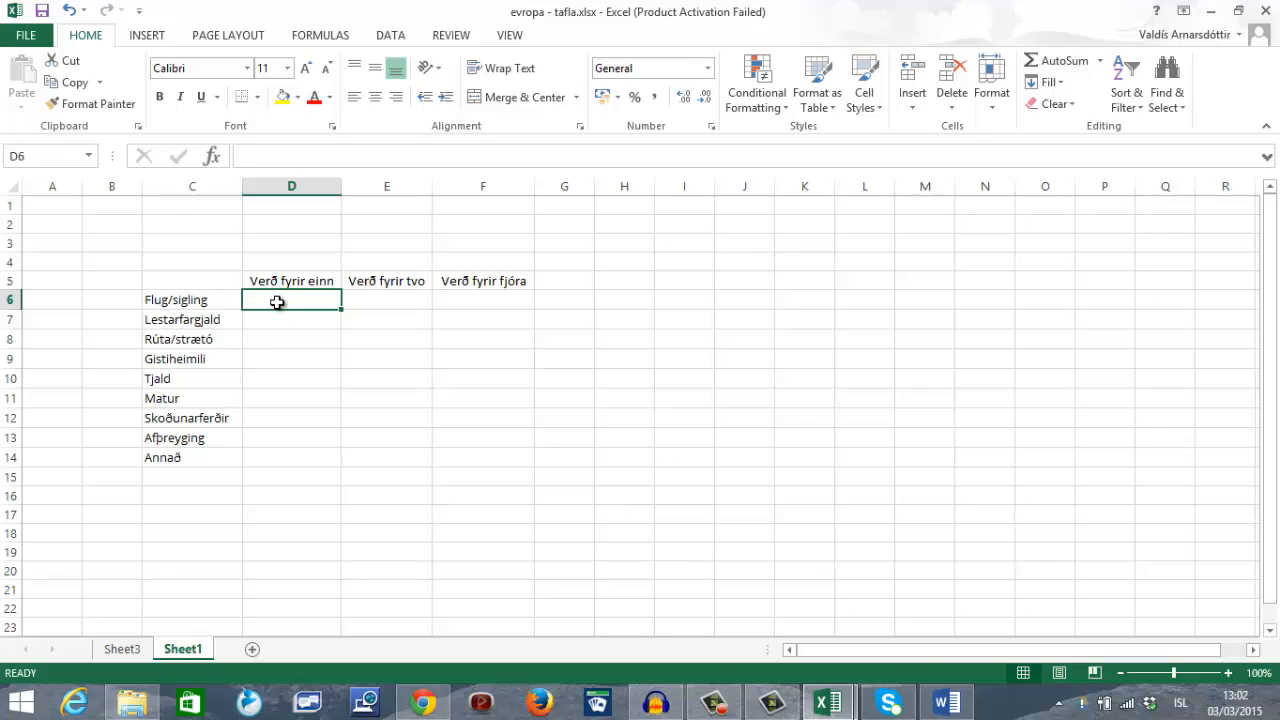
type("4")
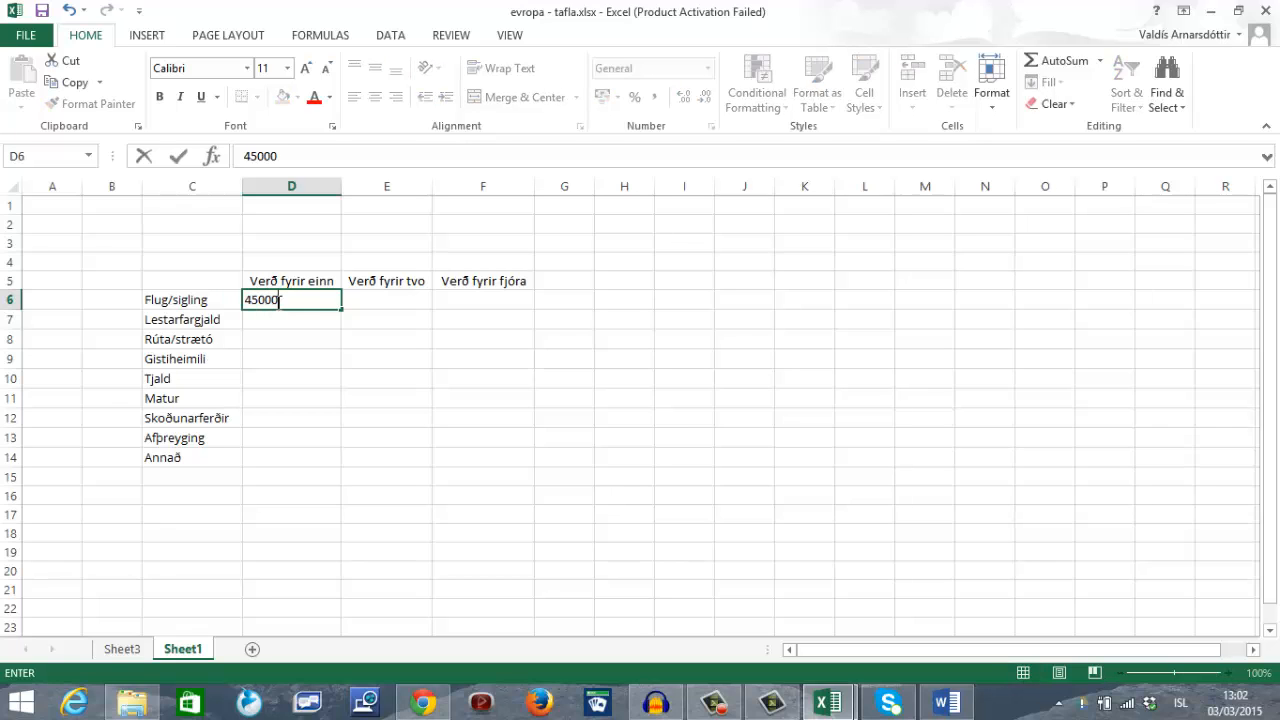
type("5000")
key("Return")
left_click(288, 300)
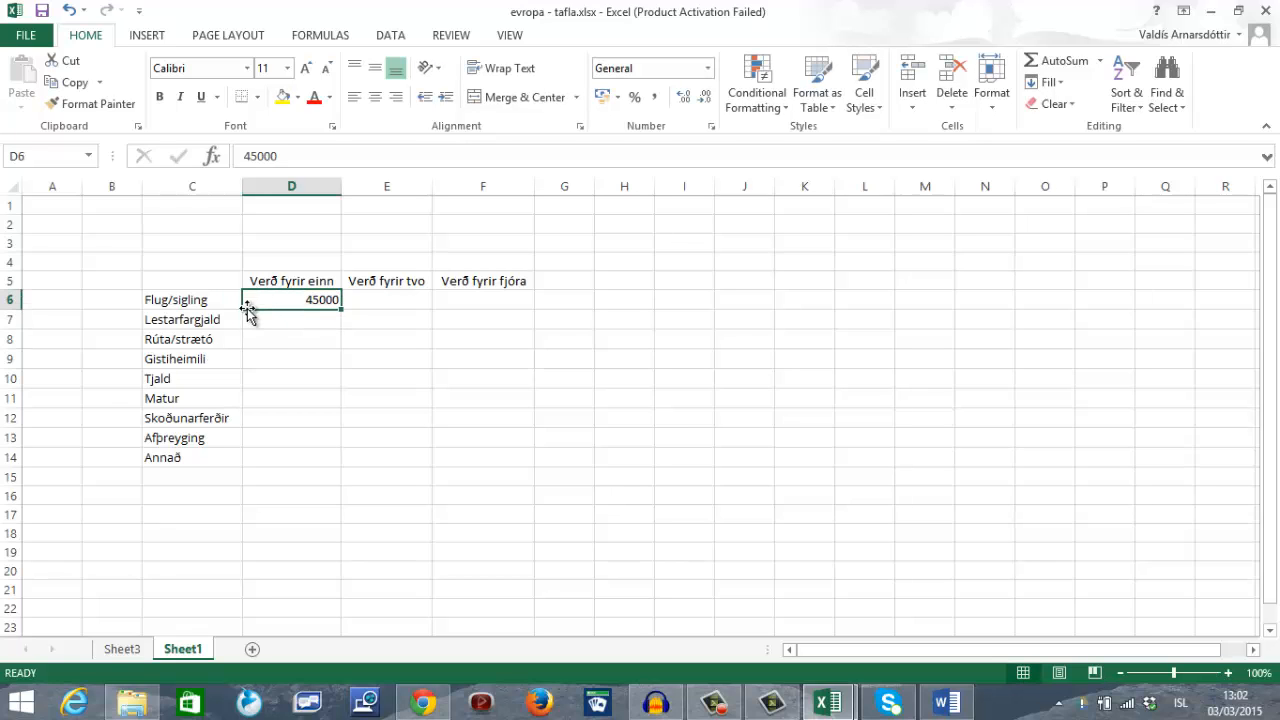
left_click(374, 298)
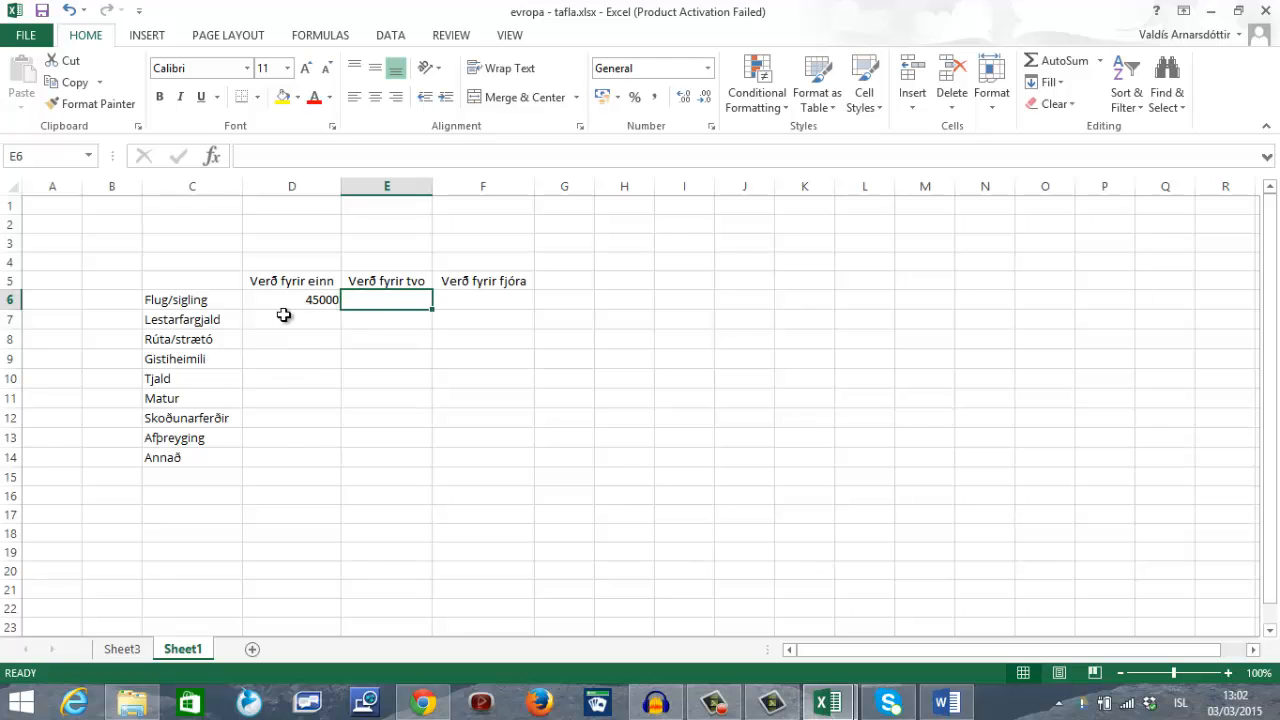
- Enter the one-person prices 75000 for Gistiheimili in D9 and 25000 for Skoðunarferðir in D12
left_click(284, 361)
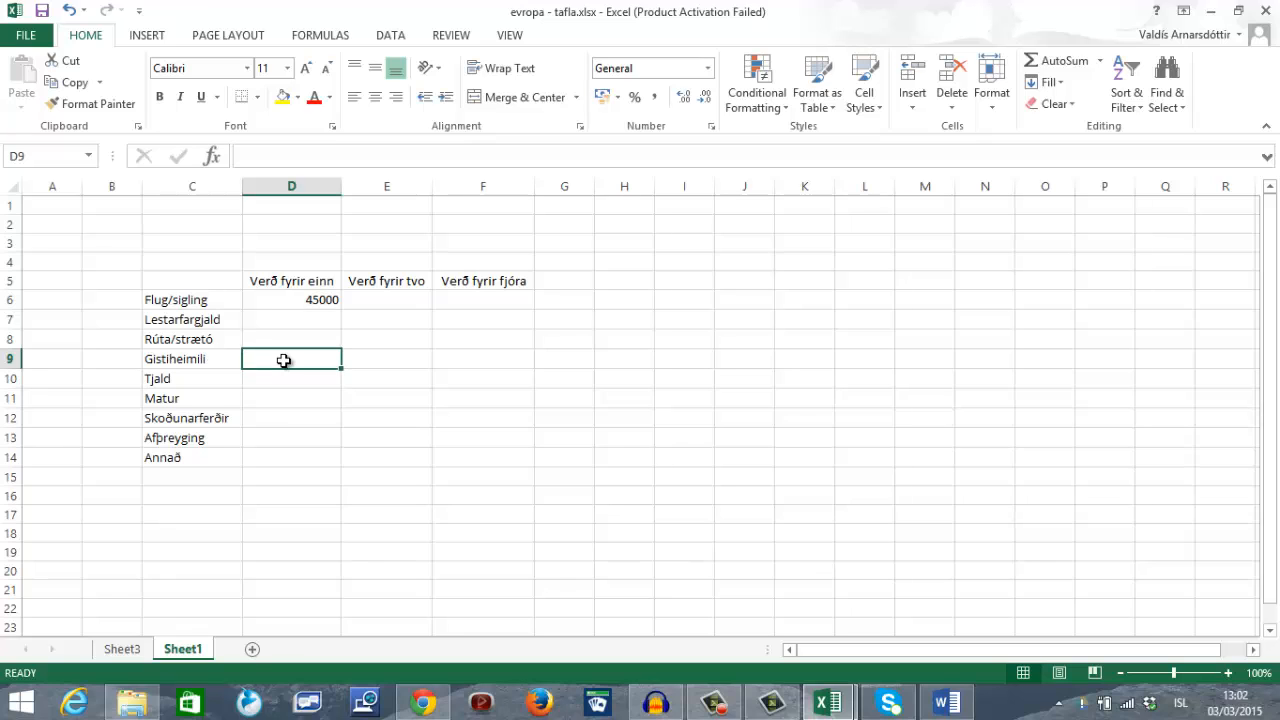
type("75000")
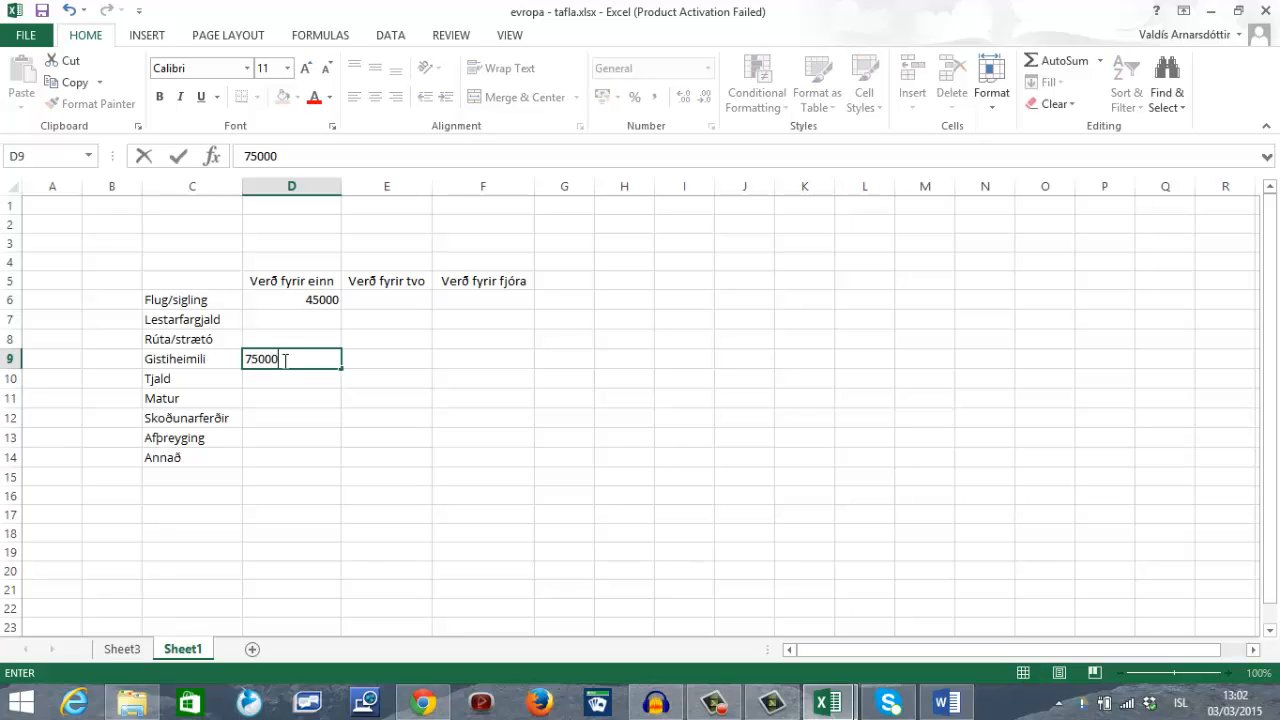
key("Return")
left_click(277, 418)
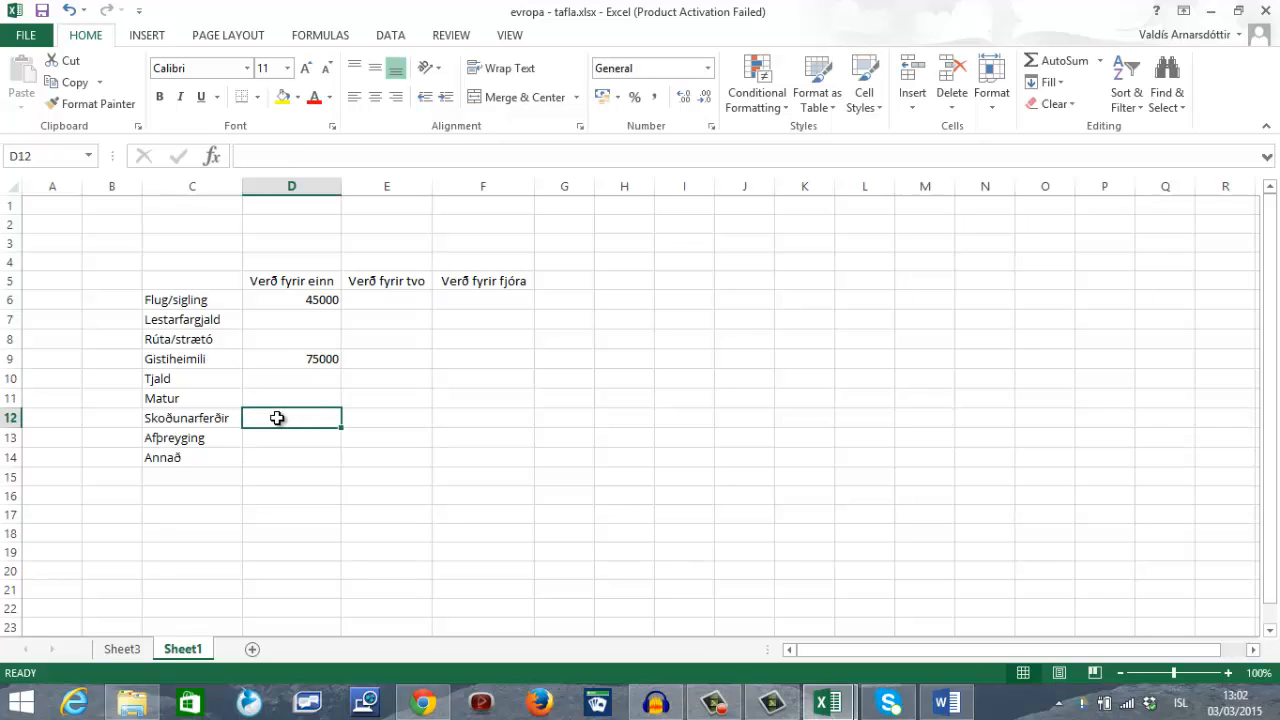
type("25000")
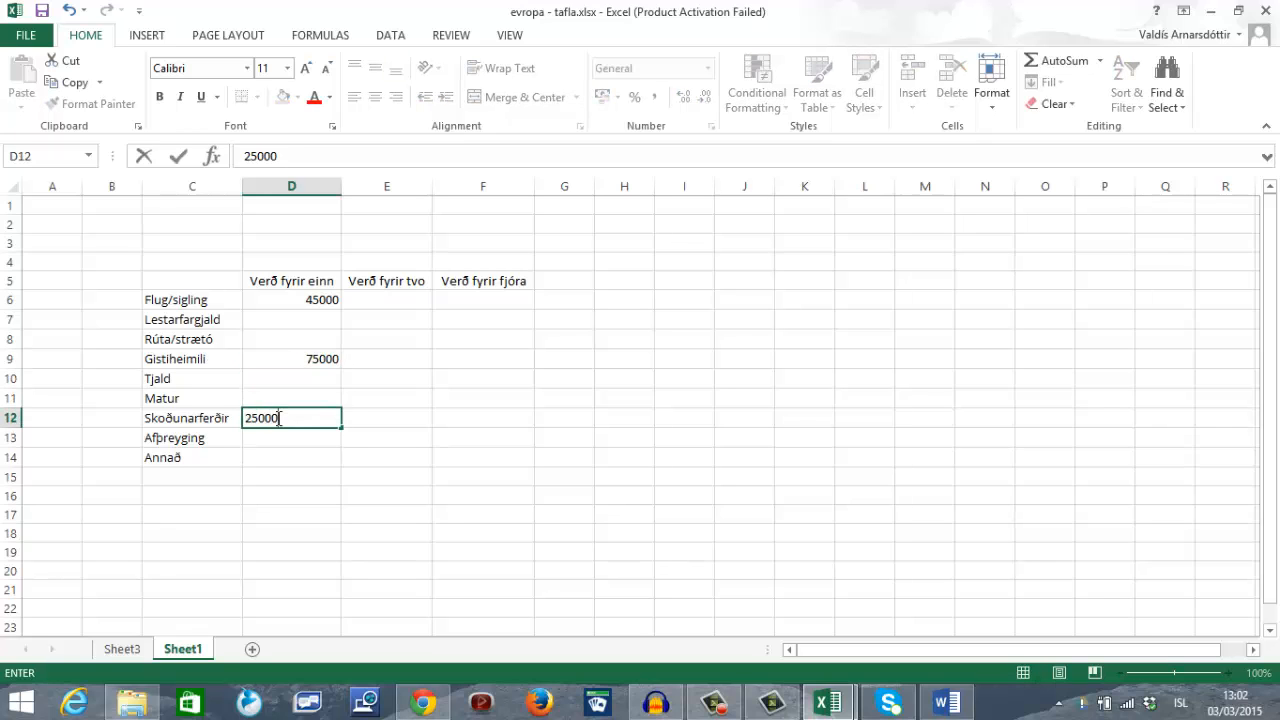
key("Return")
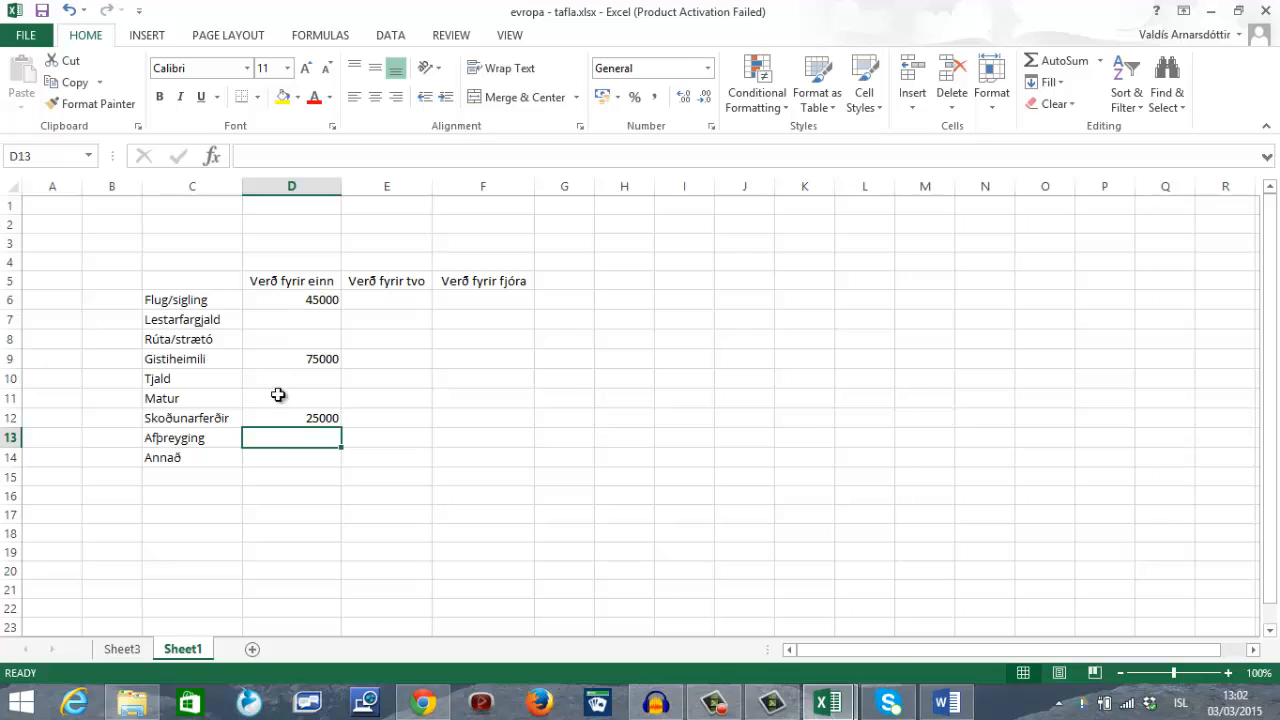
- Calculate the two-person Flug/sigling price in E6 with the AutoSum formula =SUM(D6*2)
left_click(375, 300)
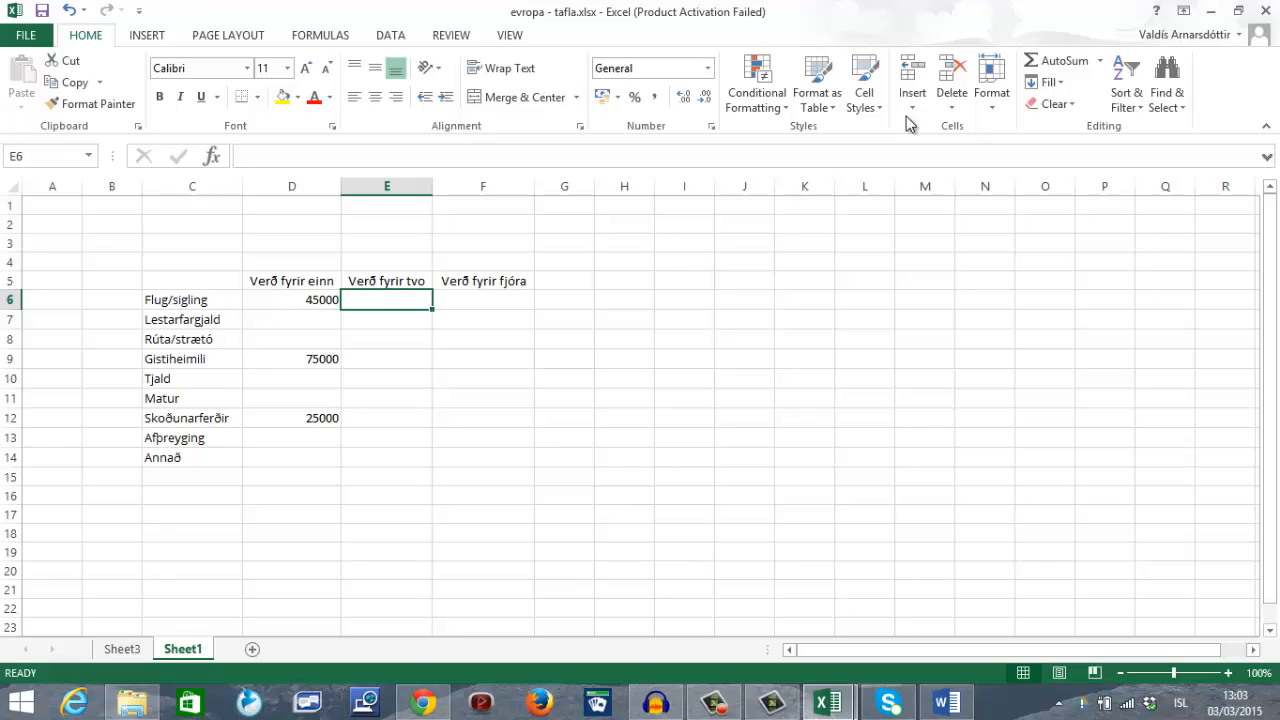
left_click(1033, 67)
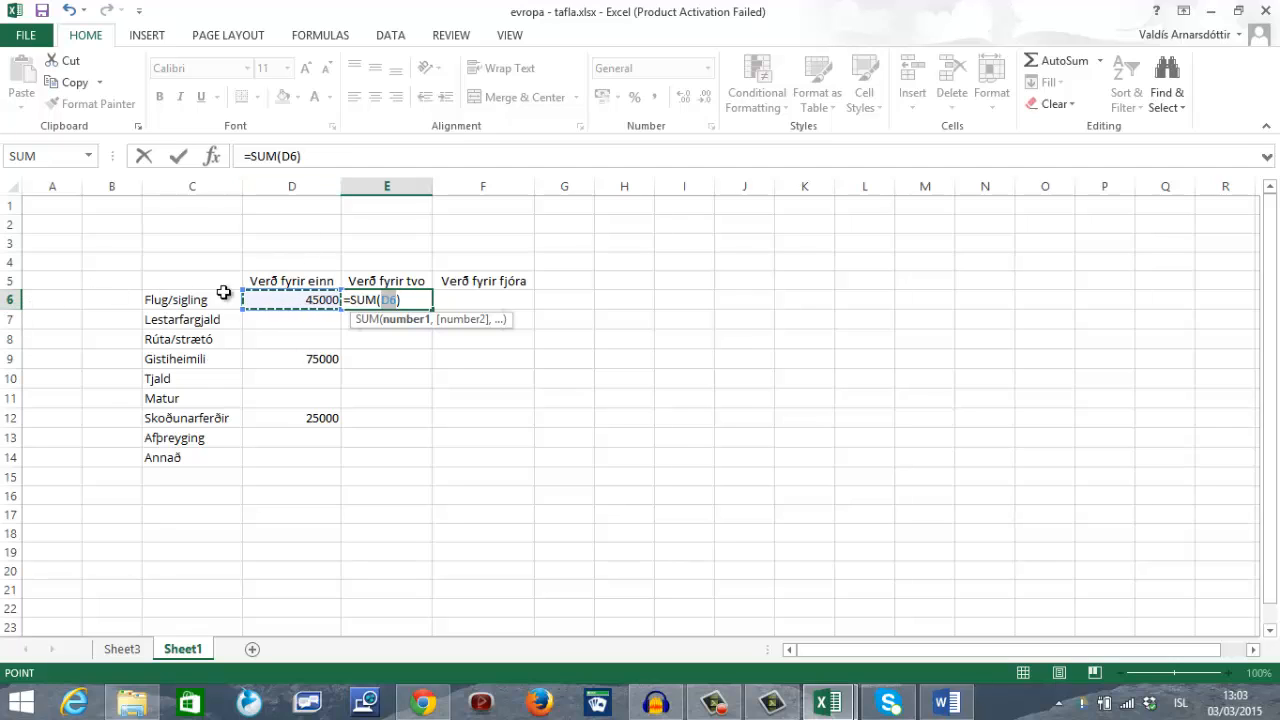
left_click(398, 300)
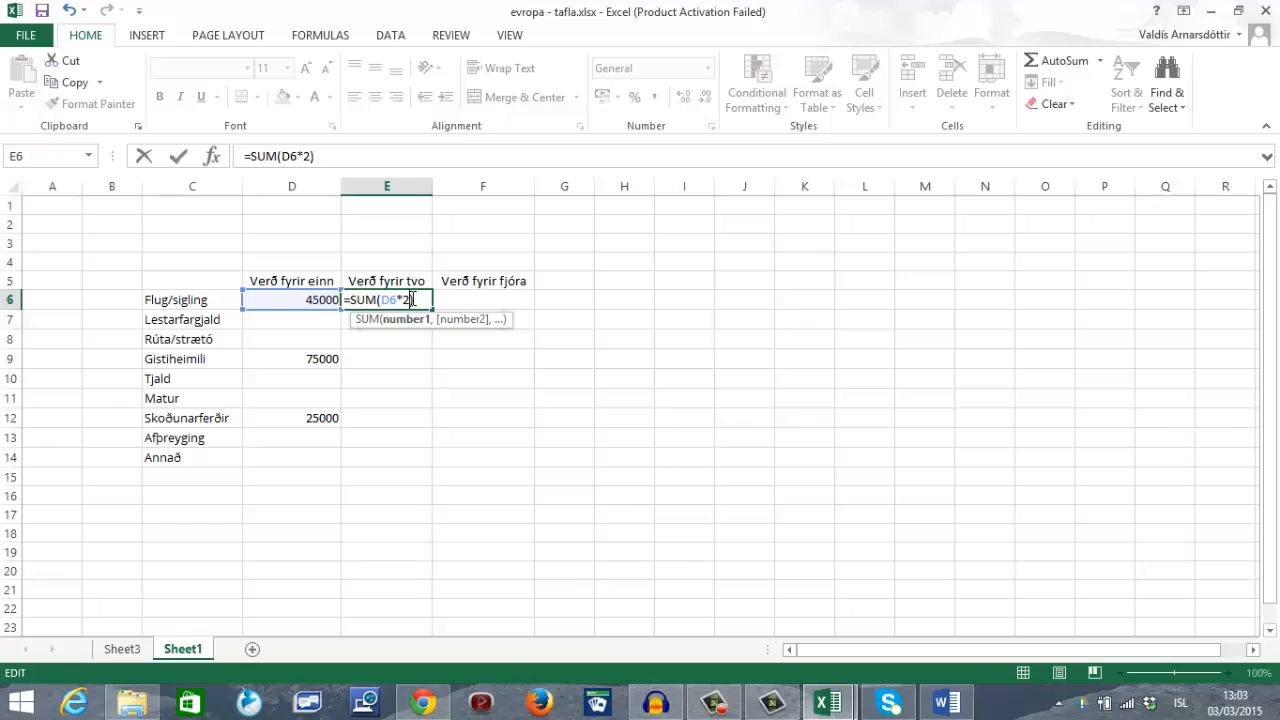
key("Return")
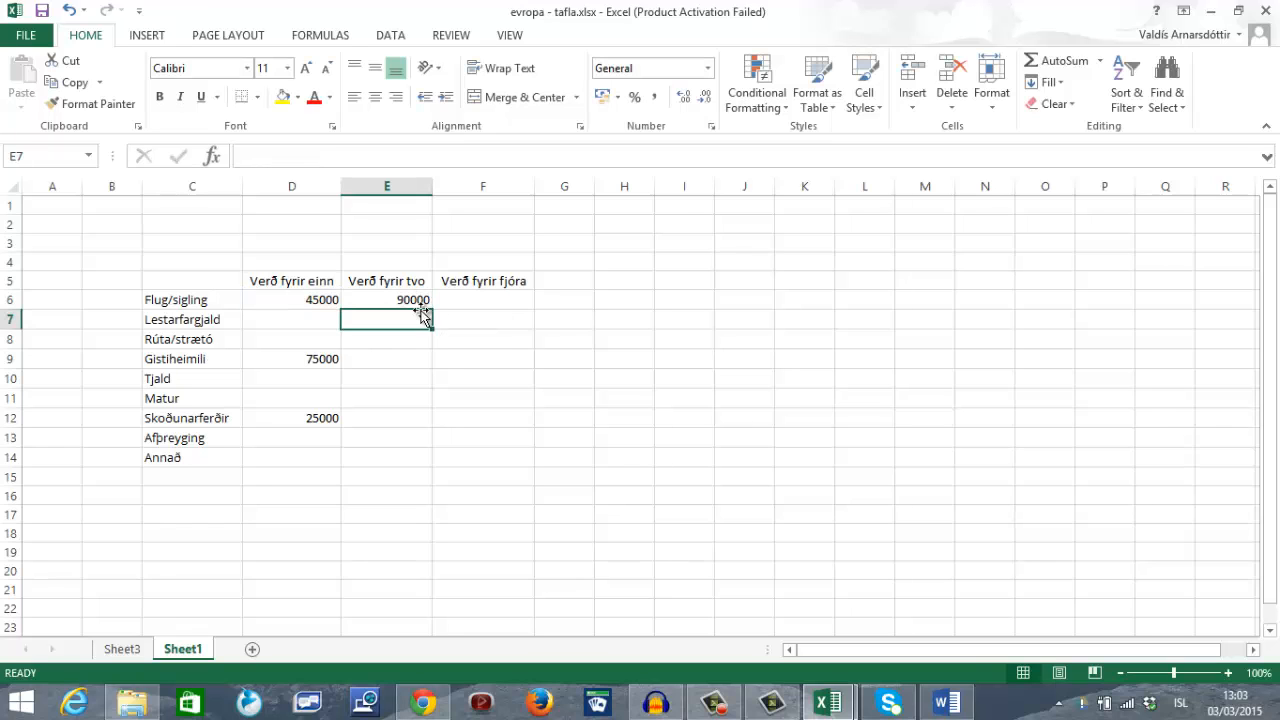
- Calculate the four-person Flug/sigling price in F6 with the AutoSum formula =SUM(D6*4)
left_click(493, 301)
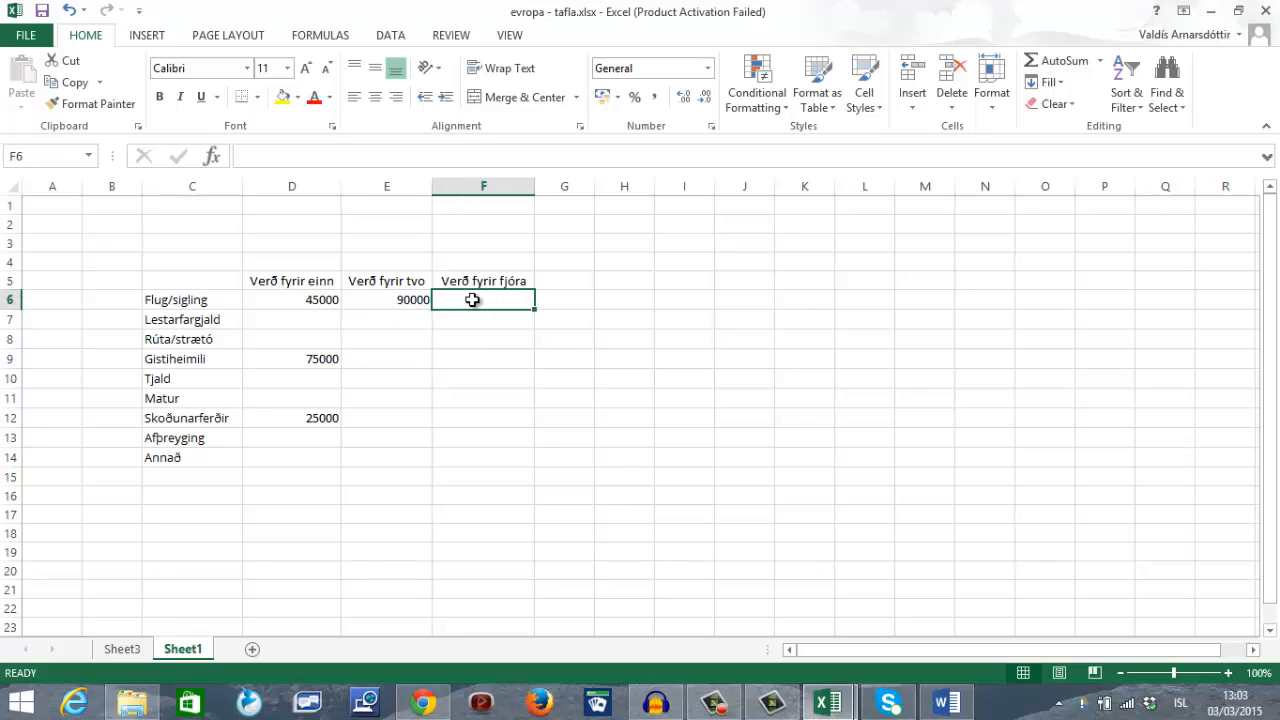
left_click(1034, 68)
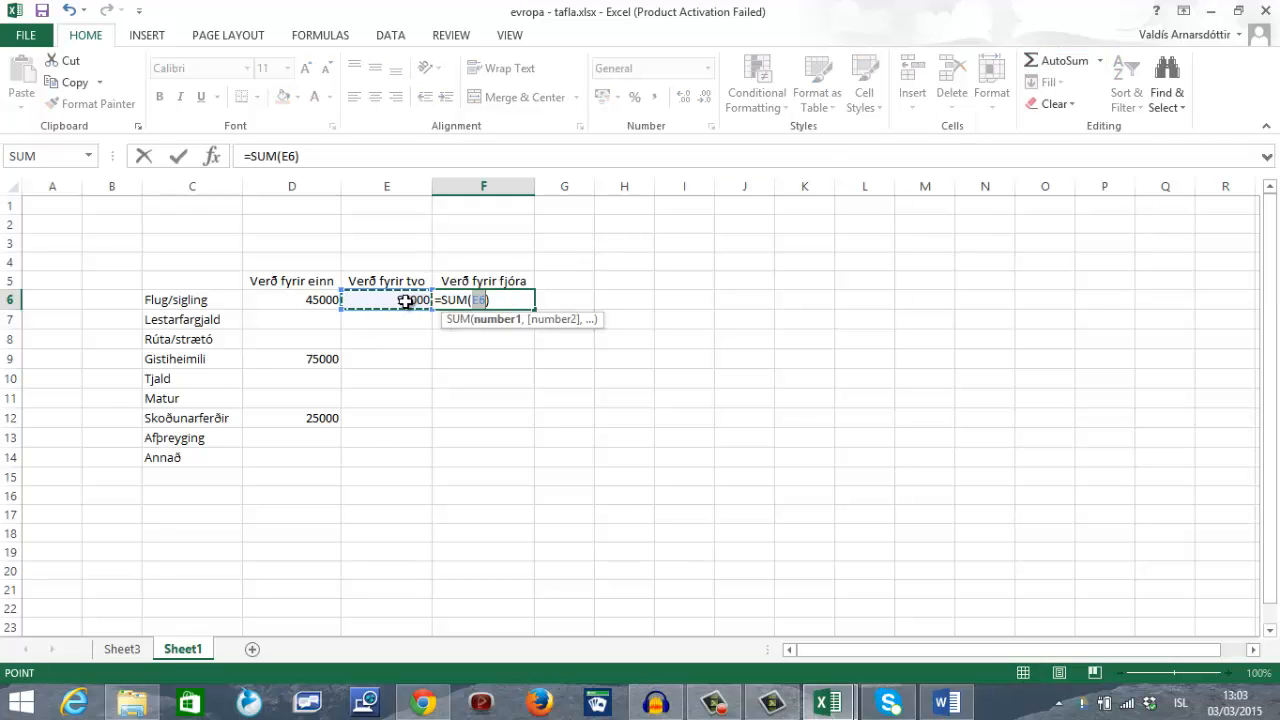
left_click(303, 301)
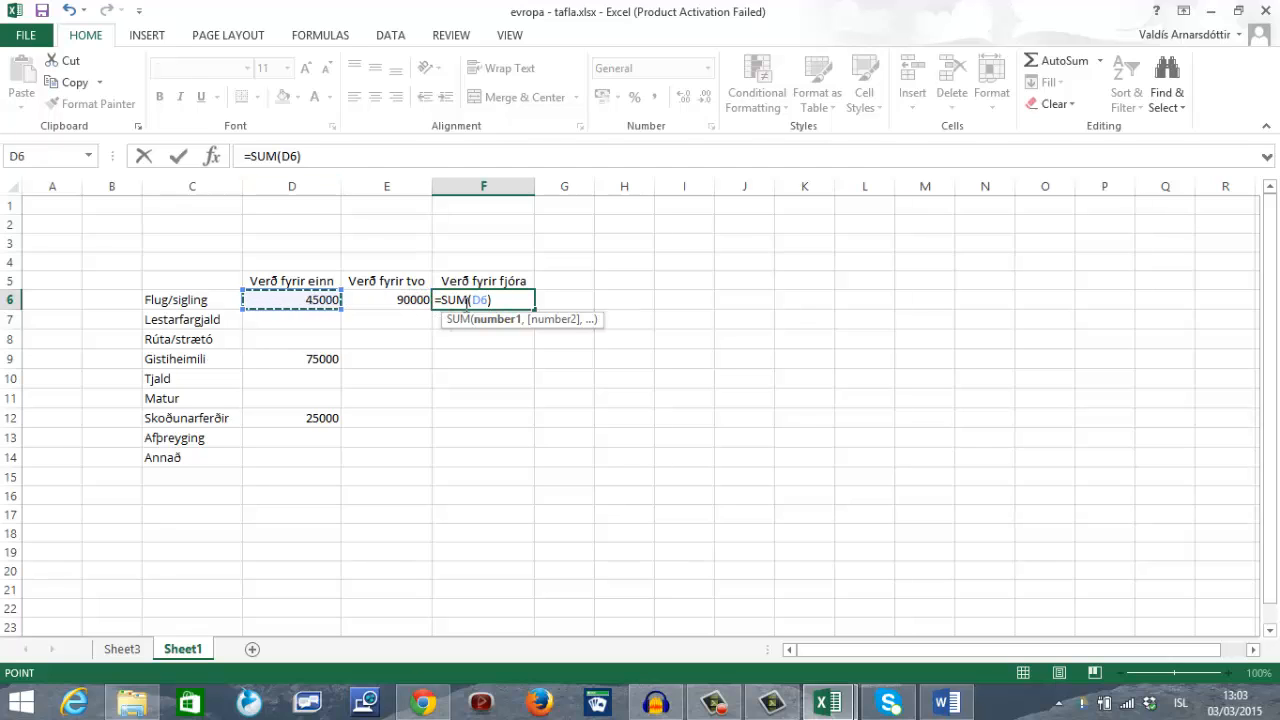
type("*")
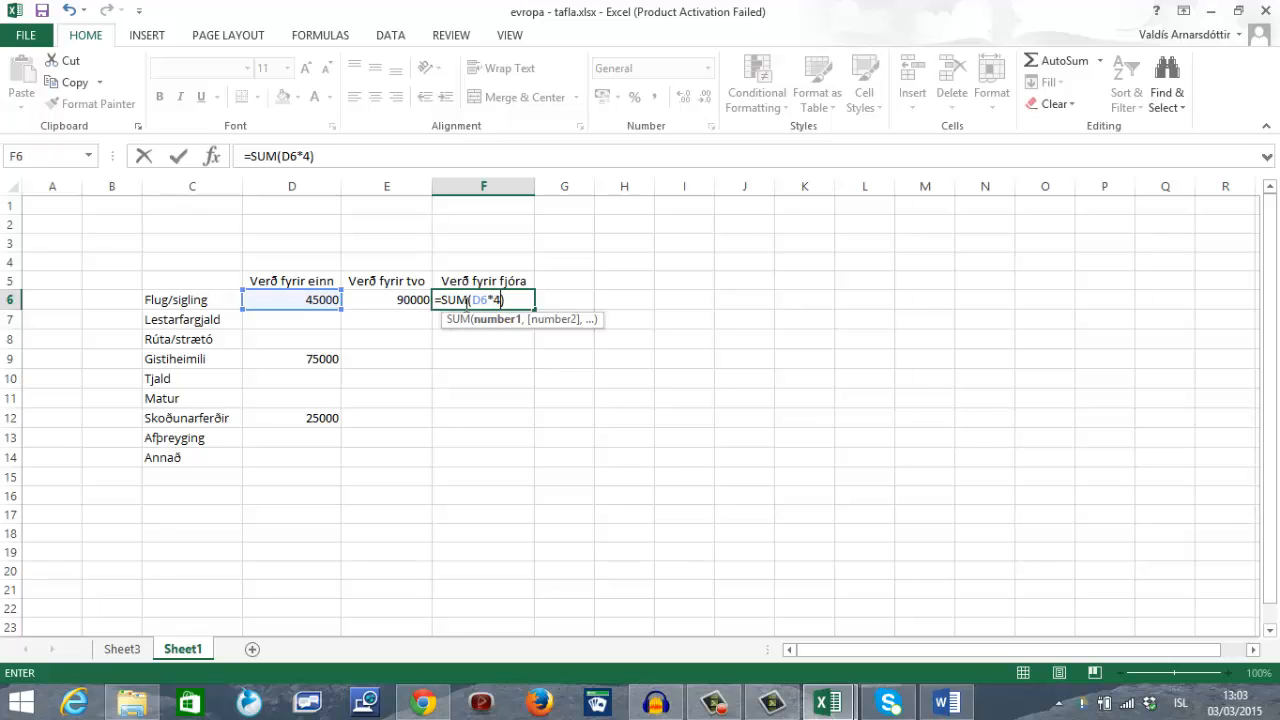
type("4)")
key("Return")
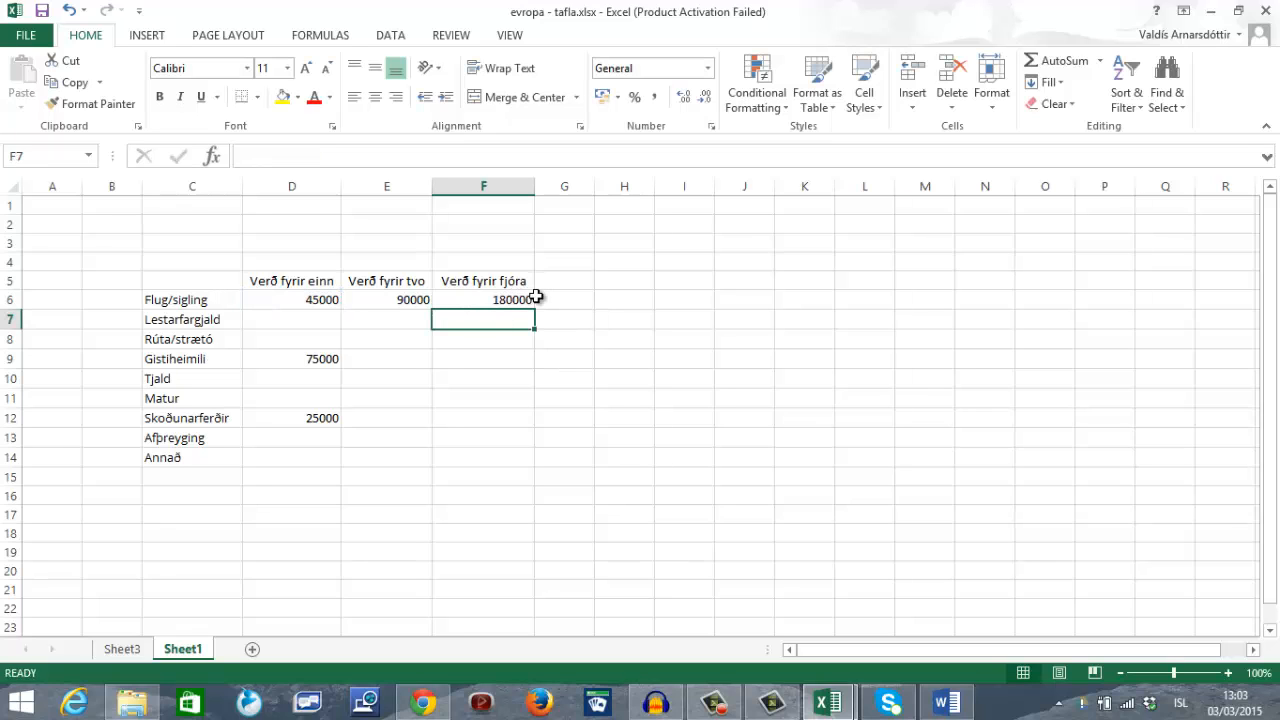
- Fill the four-person price formula from F6 down through the Annað row in F14
left_click(520, 300)
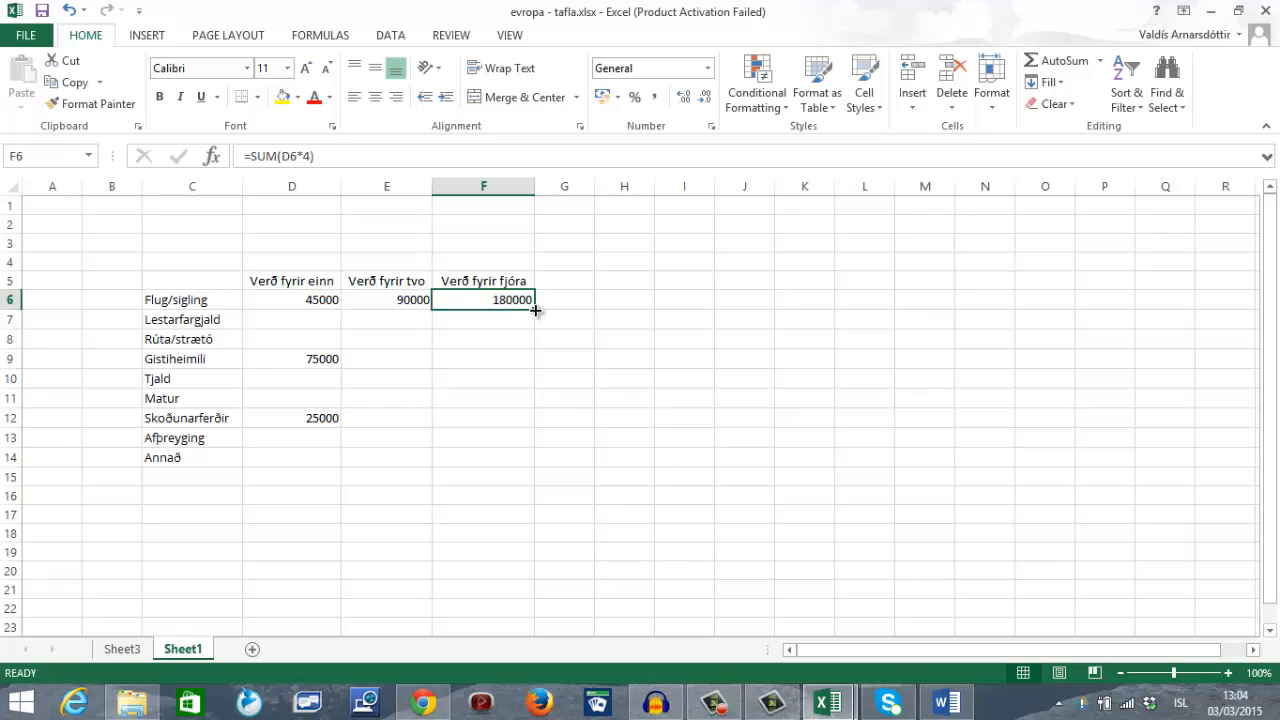
left_click_drag(535, 309, 525, 482)
left_click(525, 482)
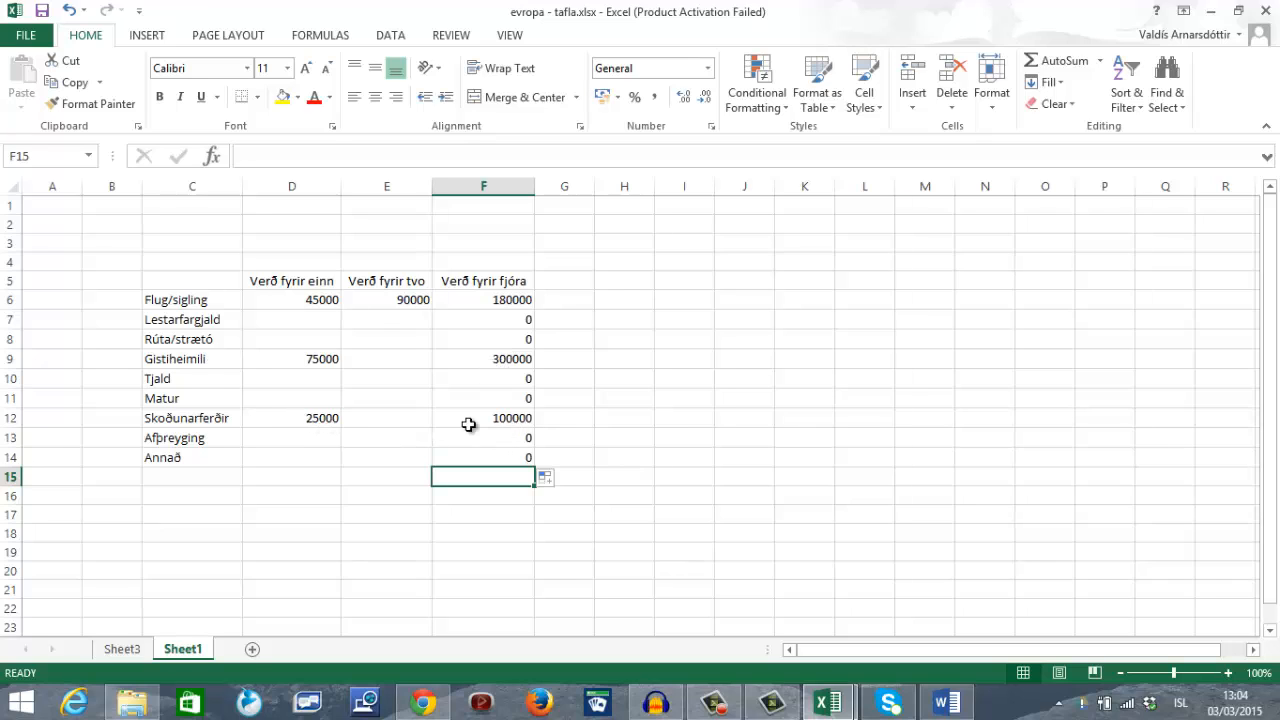
- Fill the two-person price formula from E6 down through the Annað row in E14
left_click(423, 299)
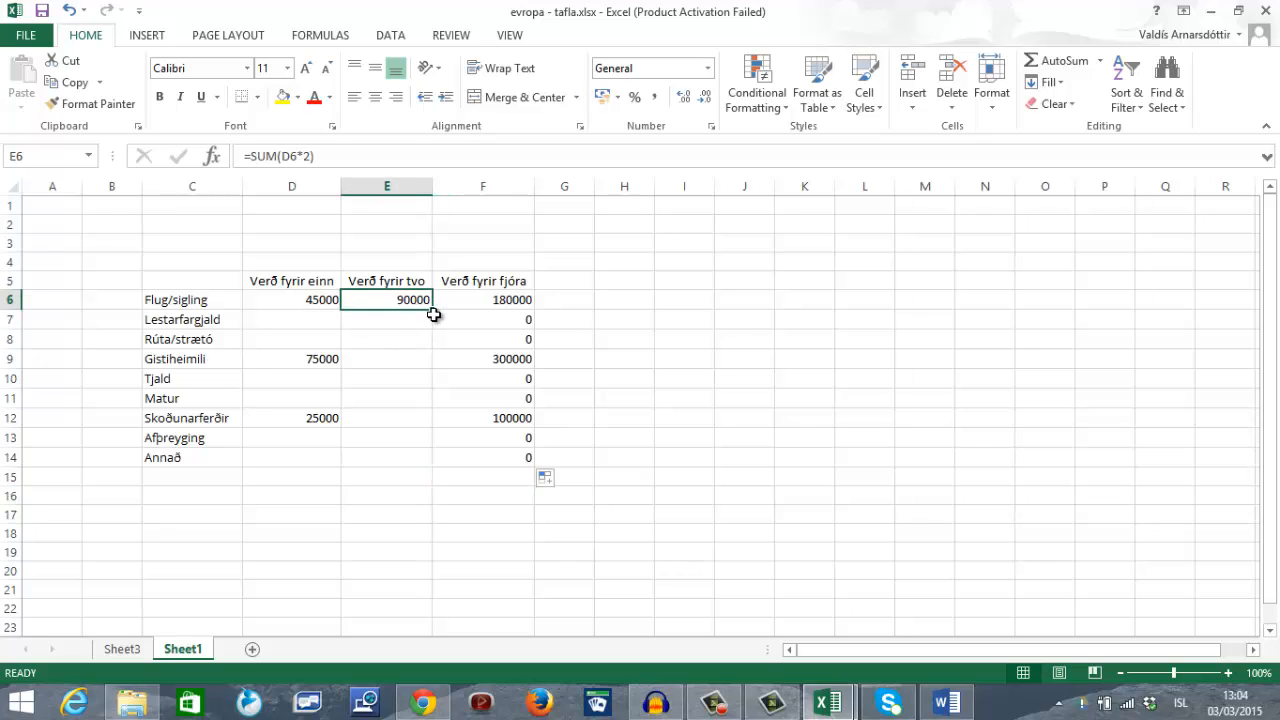
left_click_drag(432, 309, 429, 468)
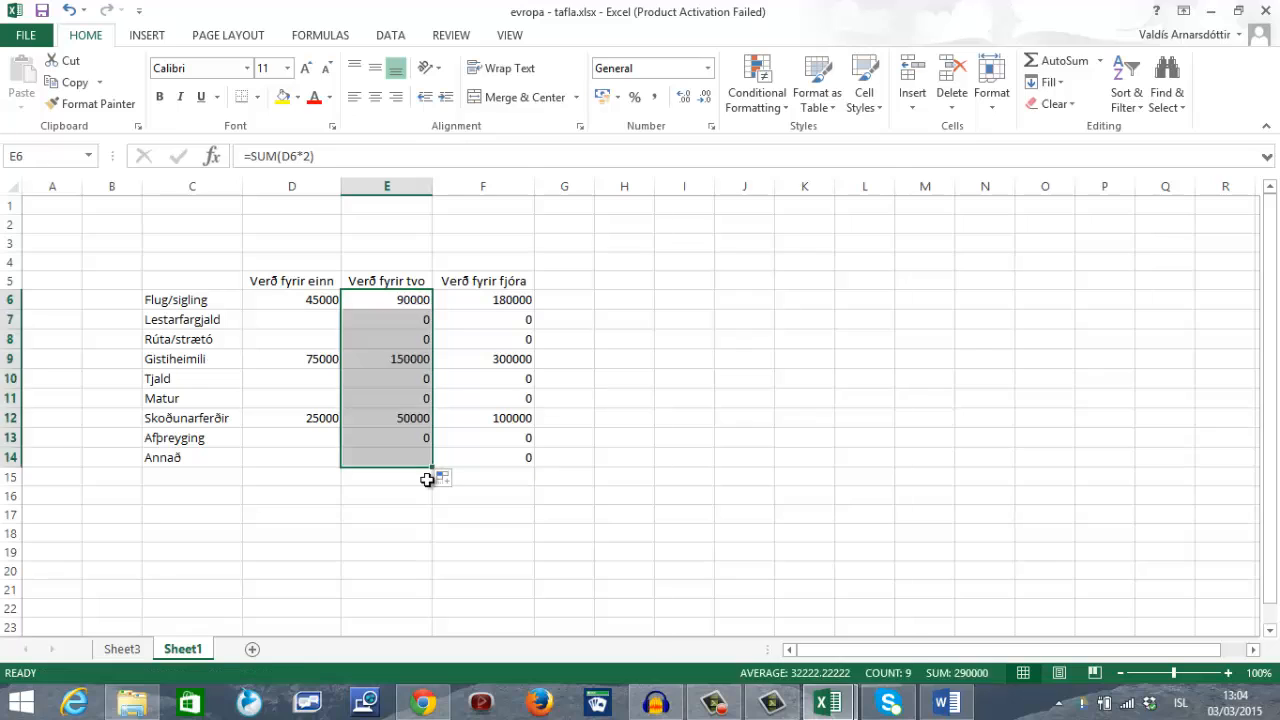
left_click(429, 478)
left_click(645, 507)
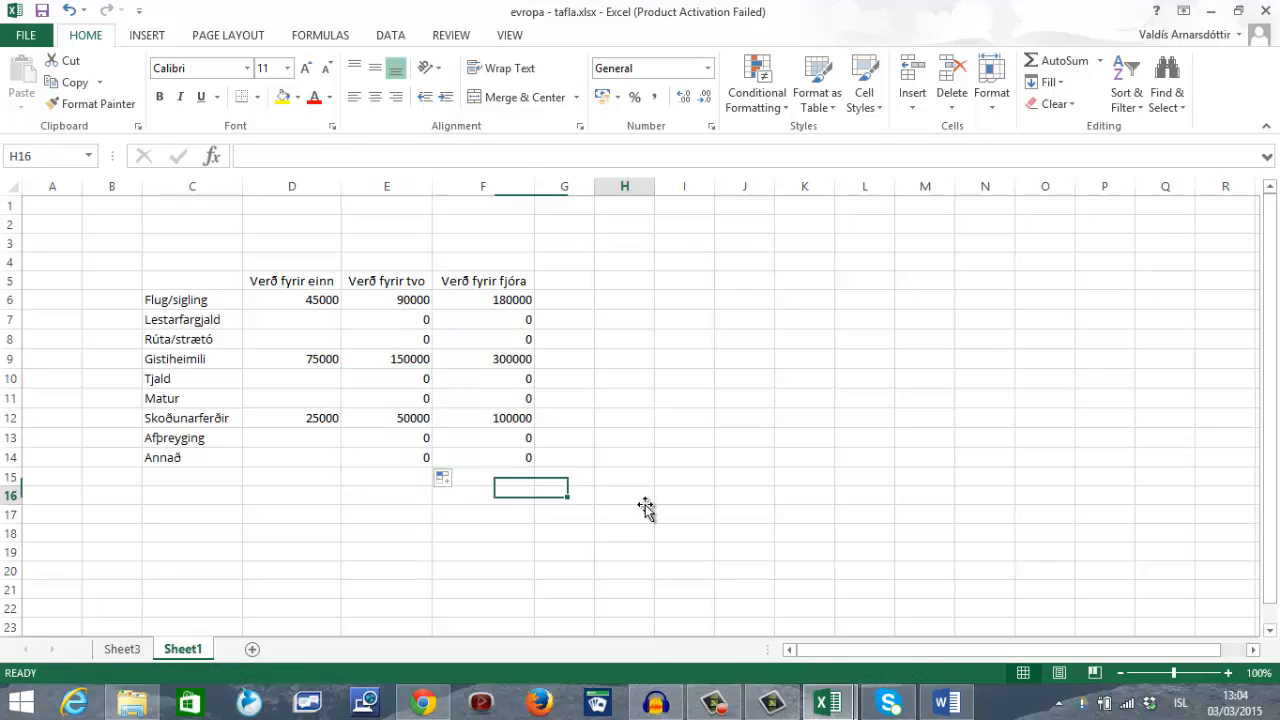
- Label C15 "Samtals kr." and total the one-person prices in D15 with =SUM(D6:D14)
left_click(182, 481)
type("Samtals kr.")
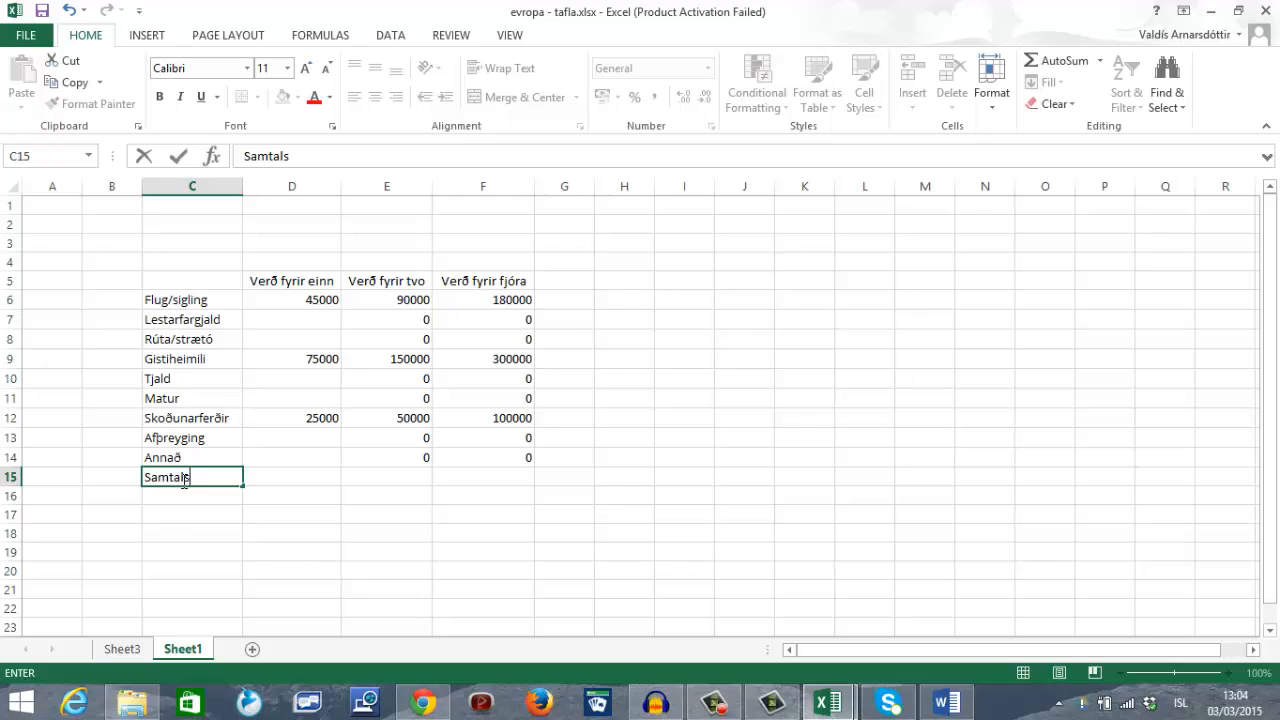
left_click(291, 478)
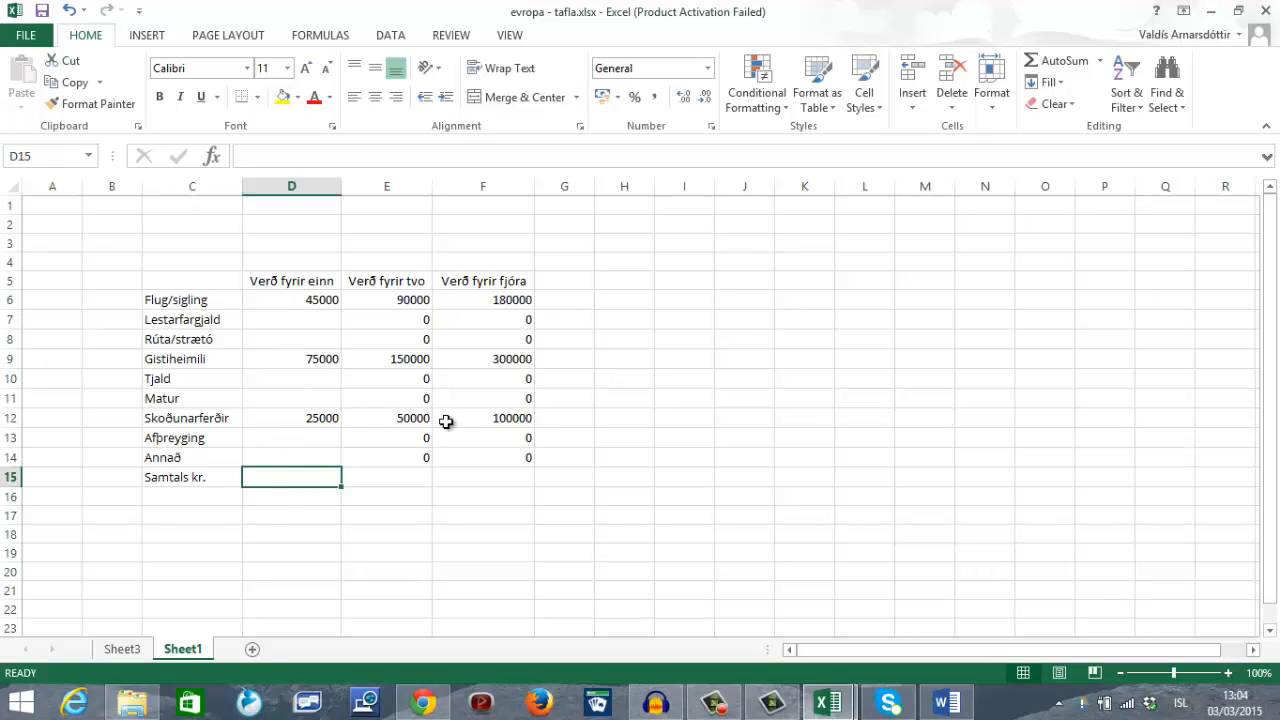
left_click(1035, 64)
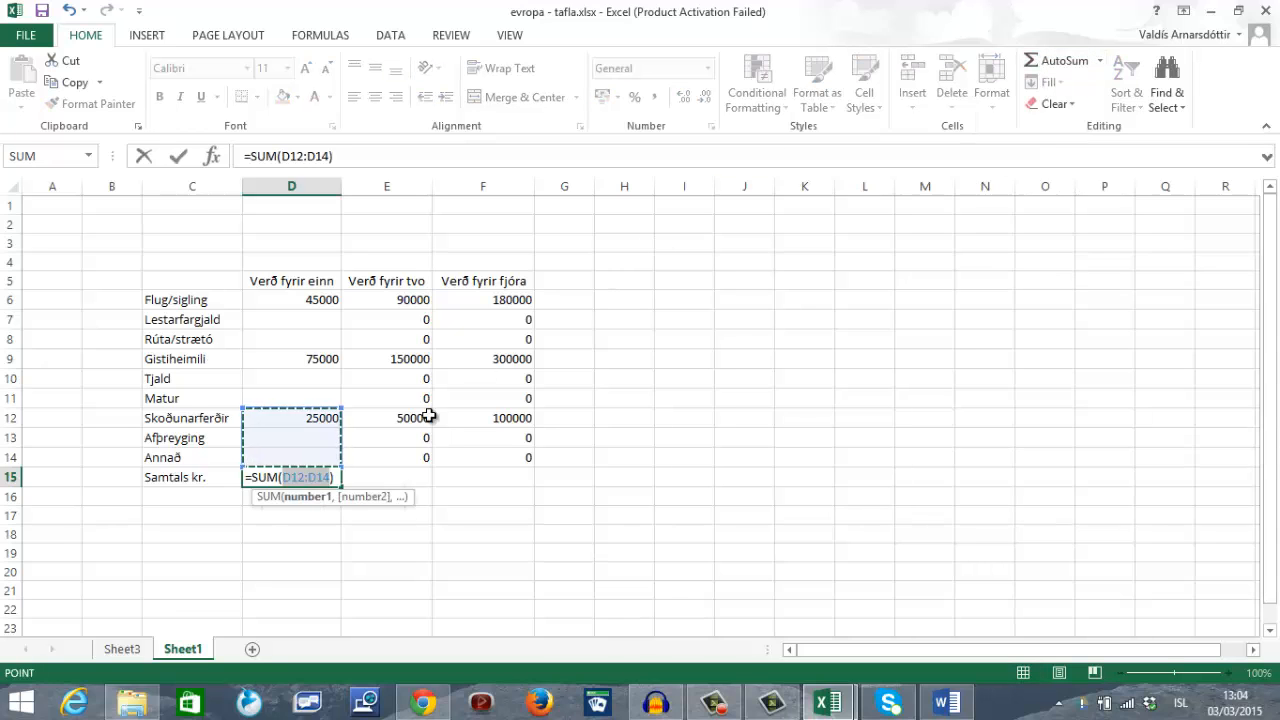
left_click_drag(339, 409, 330, 303)
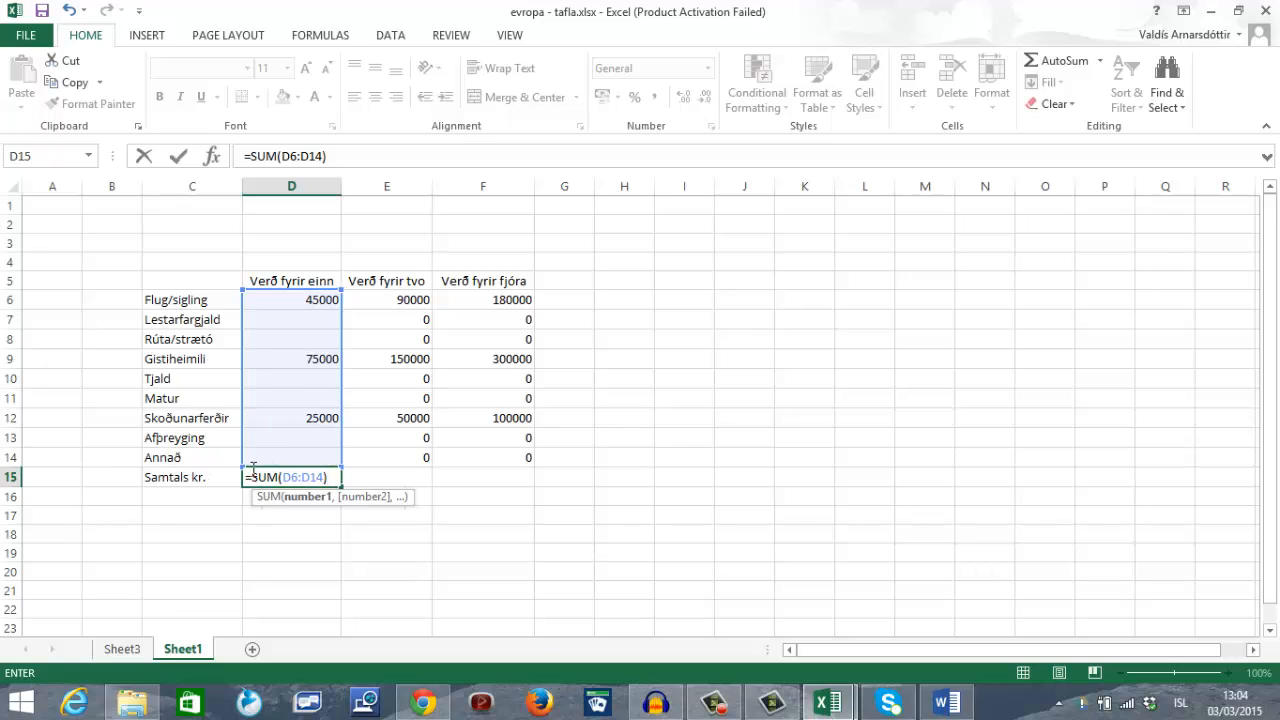
key("Return")
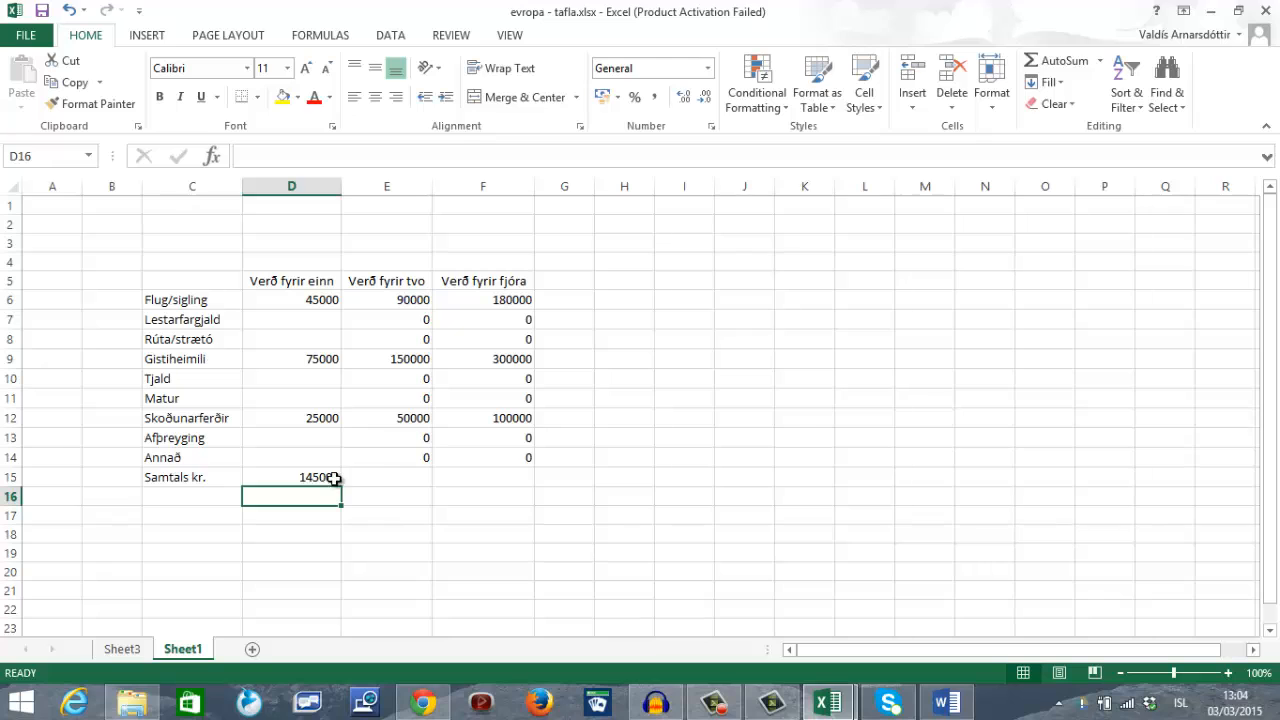
- Copy the total formula from D15 across to E15 and F15 for the two- and four-person columns
left_click(330, 478)
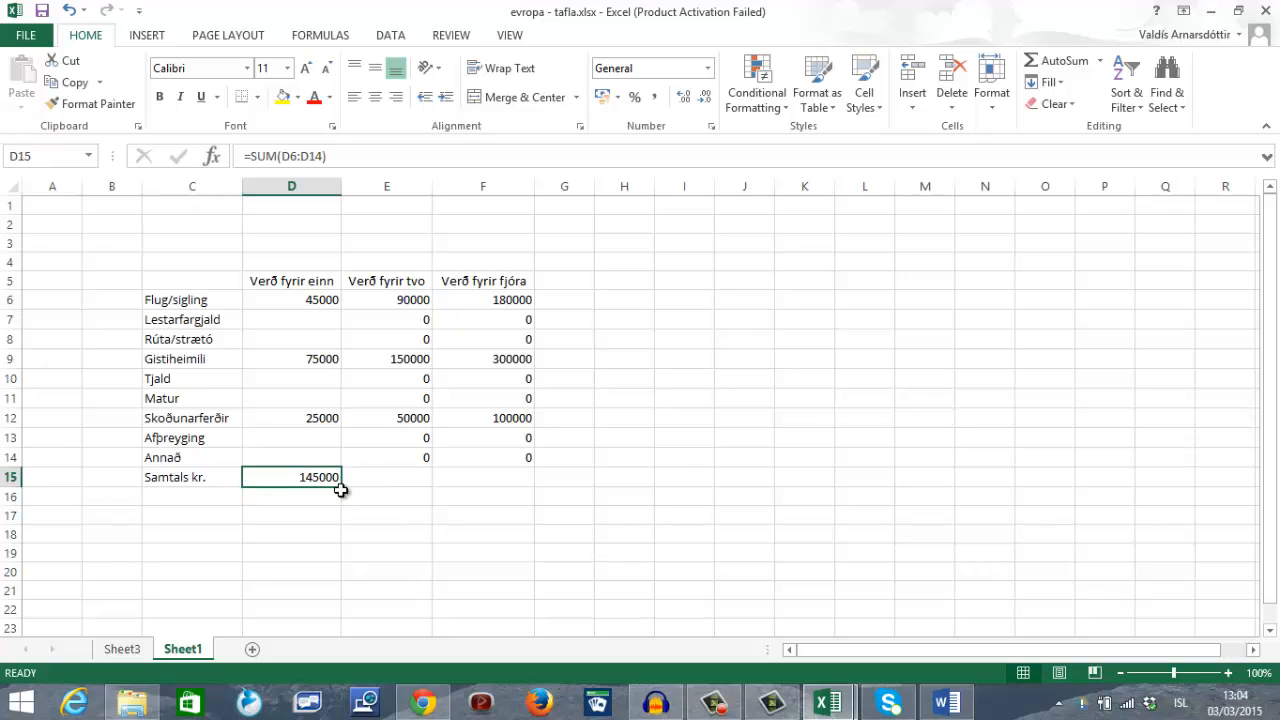
left_click_drag(341, 488, 510, 485)
left_click(520, 578)
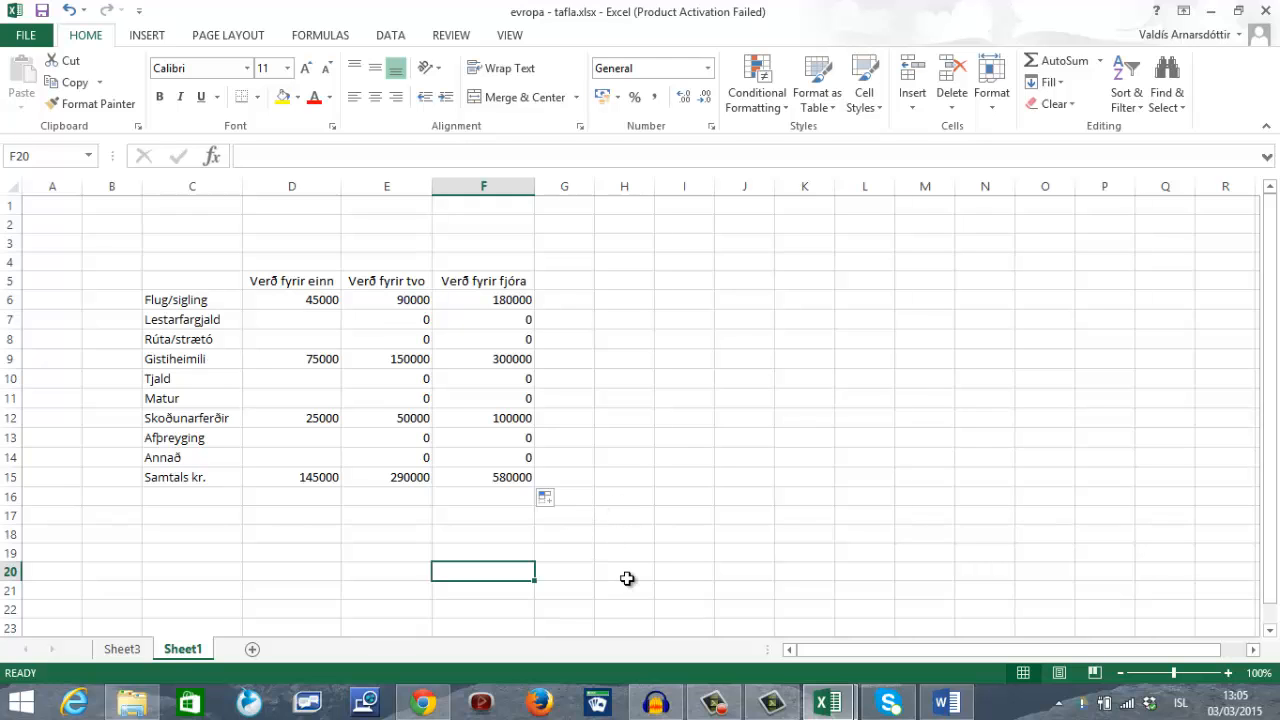
left_click(720, 706)
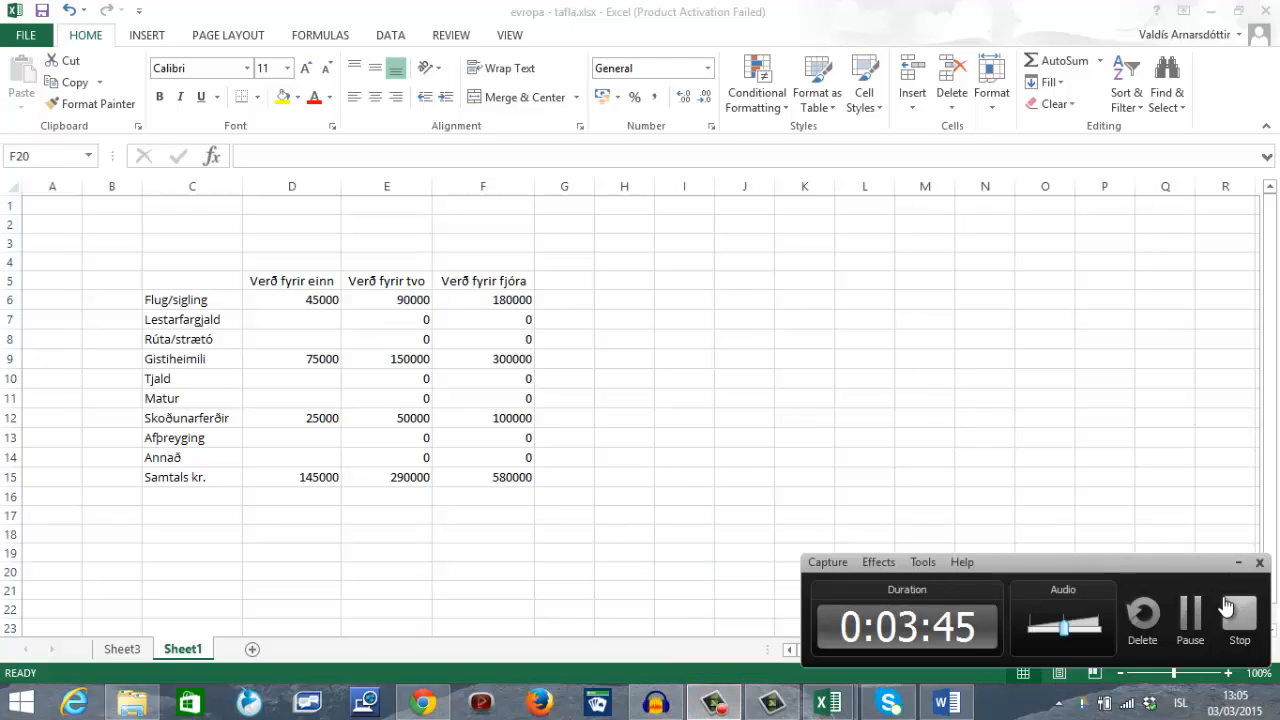